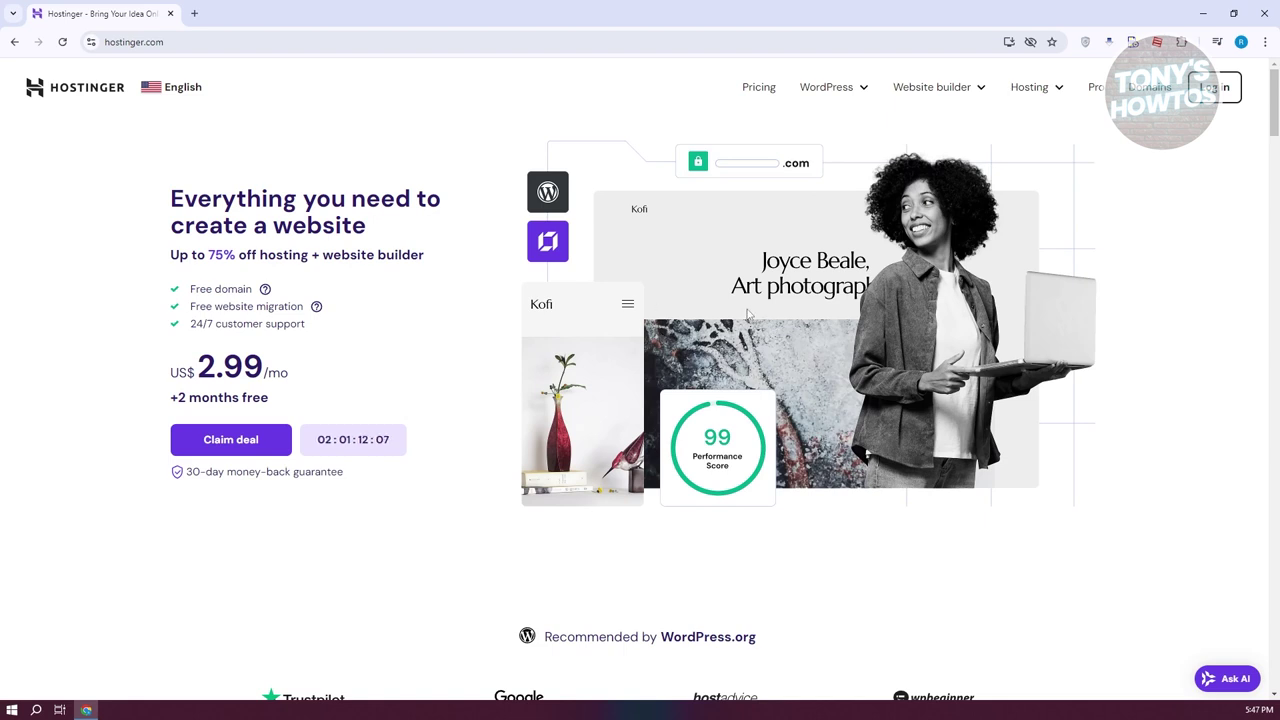
- Open the Pricing page and scroll down to the hosting plan cards
left_click(766, 93)
scroll(797, 210, "down", 2)
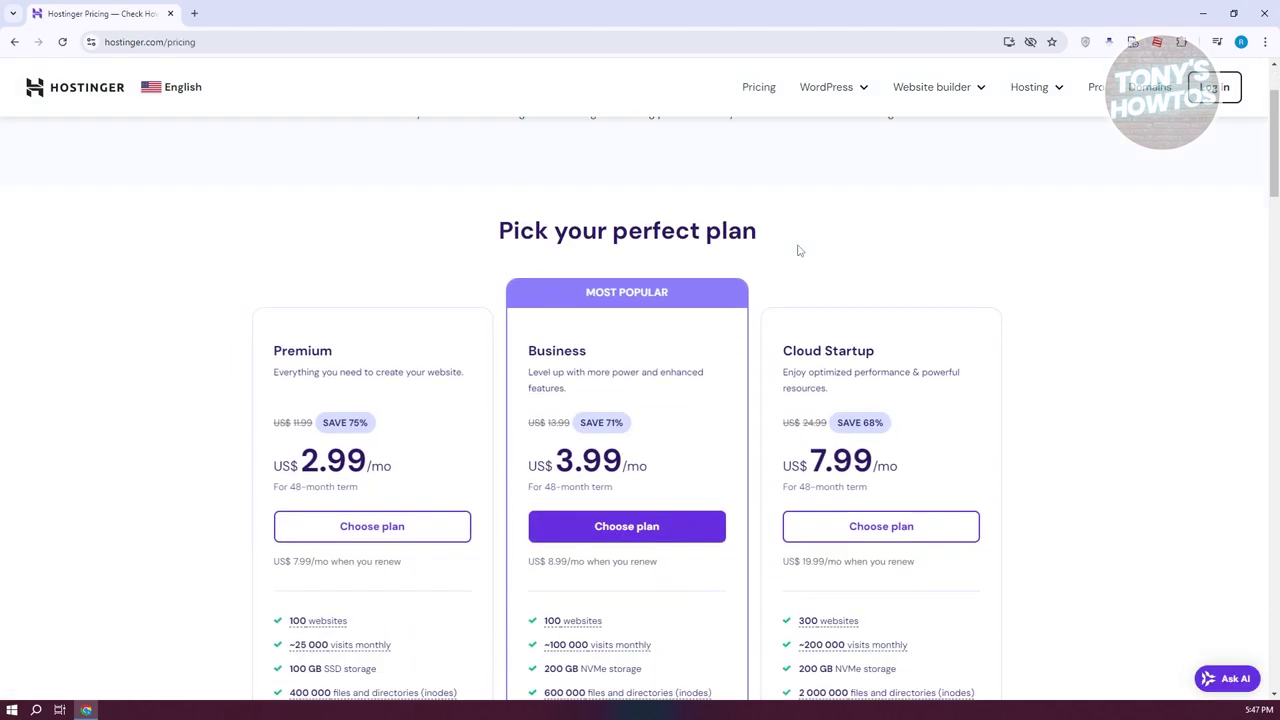
scroll(797, 250, "down", 1)
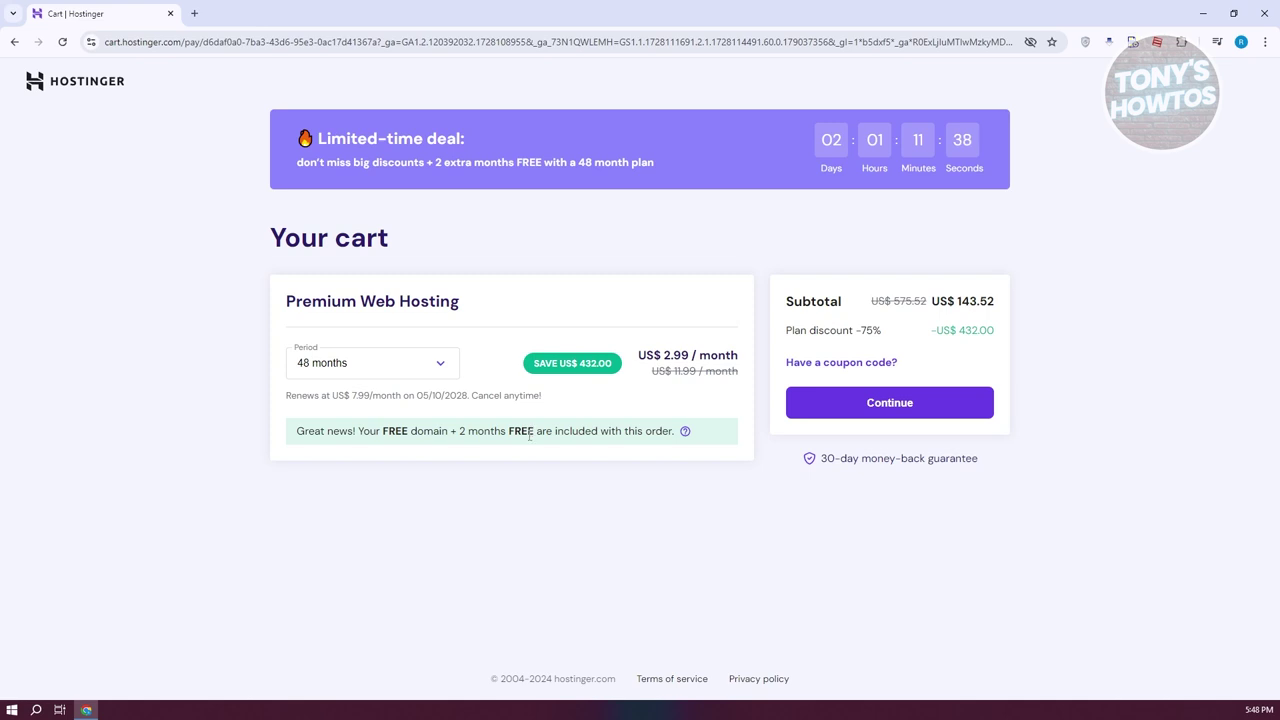
left_click(440, 367)
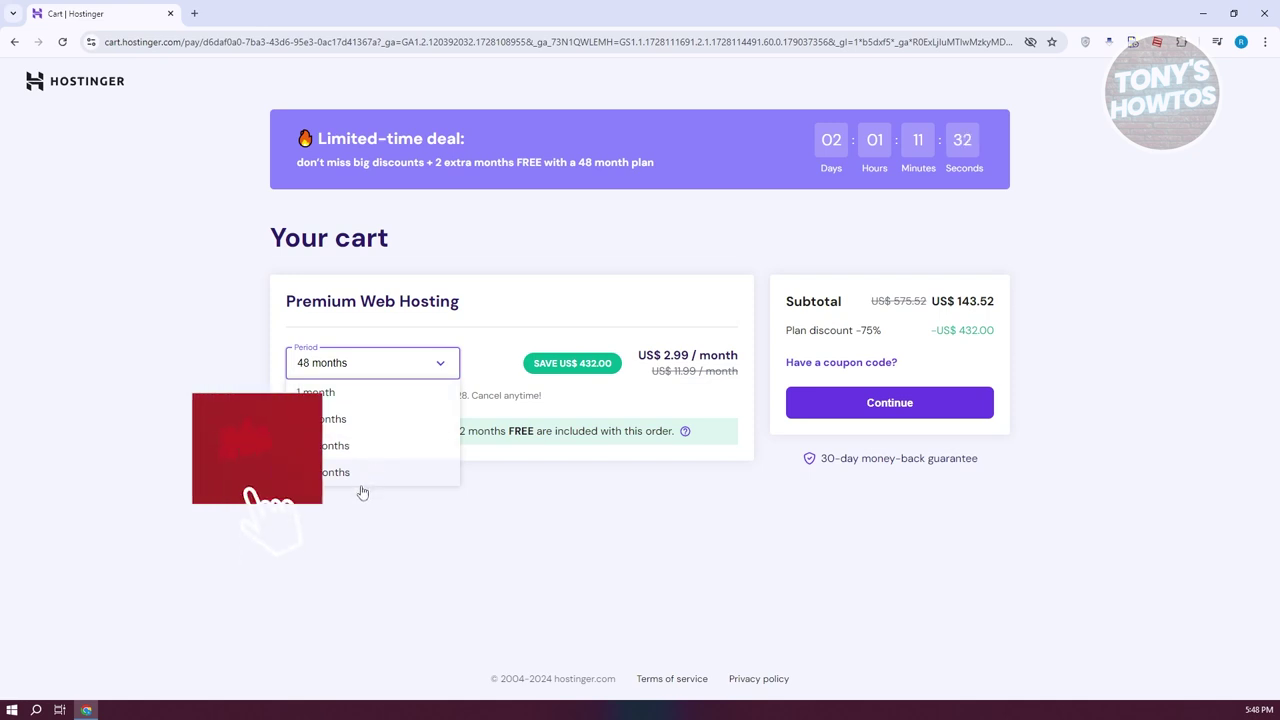
left_click(434, 431)
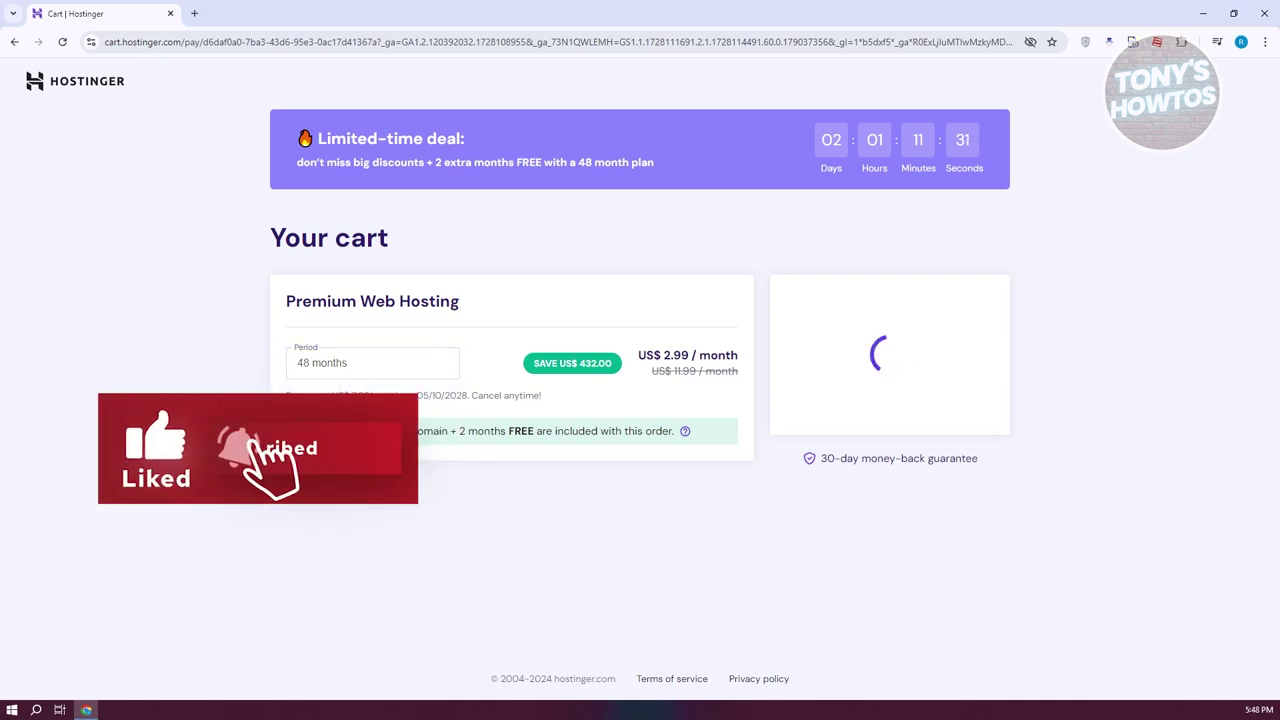
left_click(424, 364)
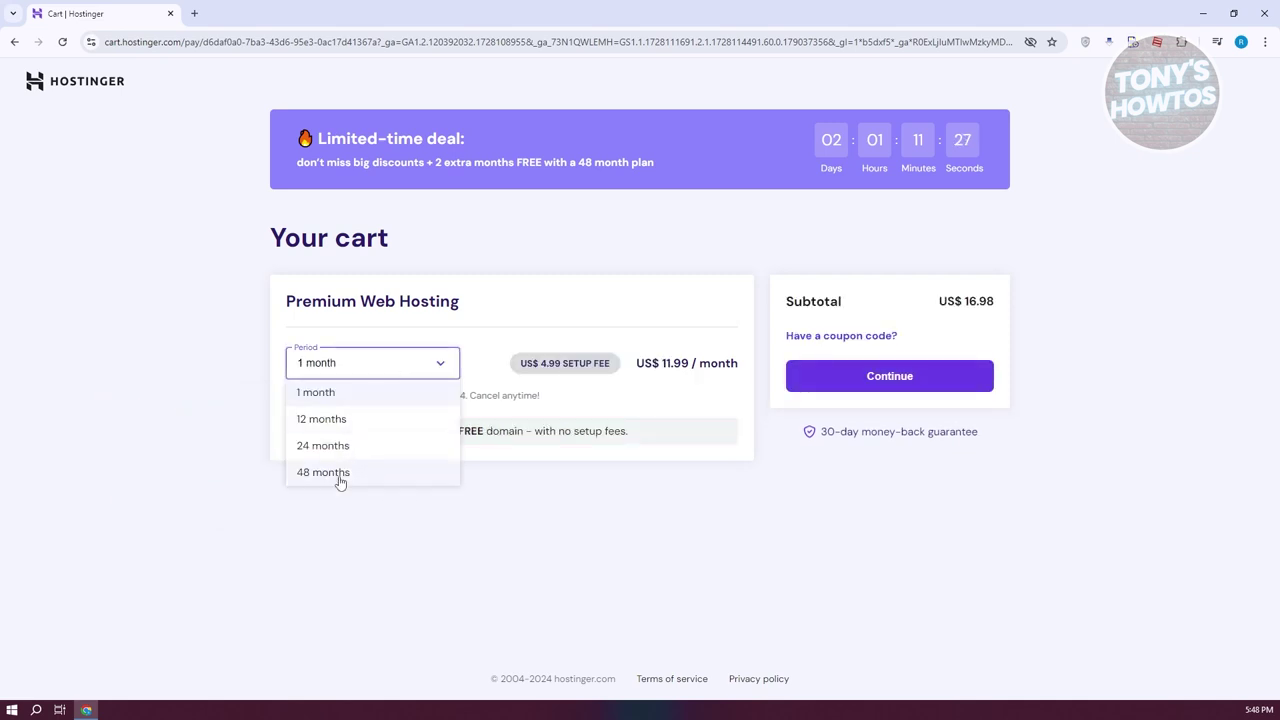
left_click(336, 474)
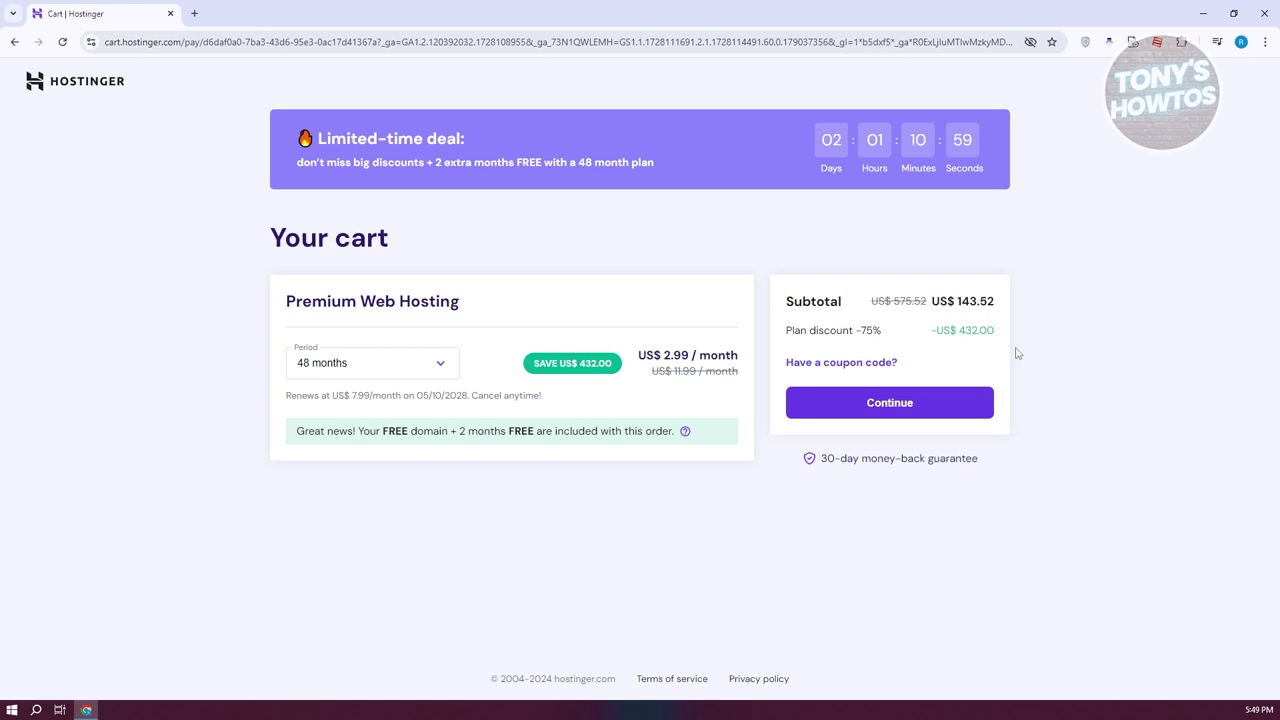
- Apply coupon GRABHOSTVPS, bringing the subtotal to US$129.17, and proceed to checkout
left_click(862, 363)
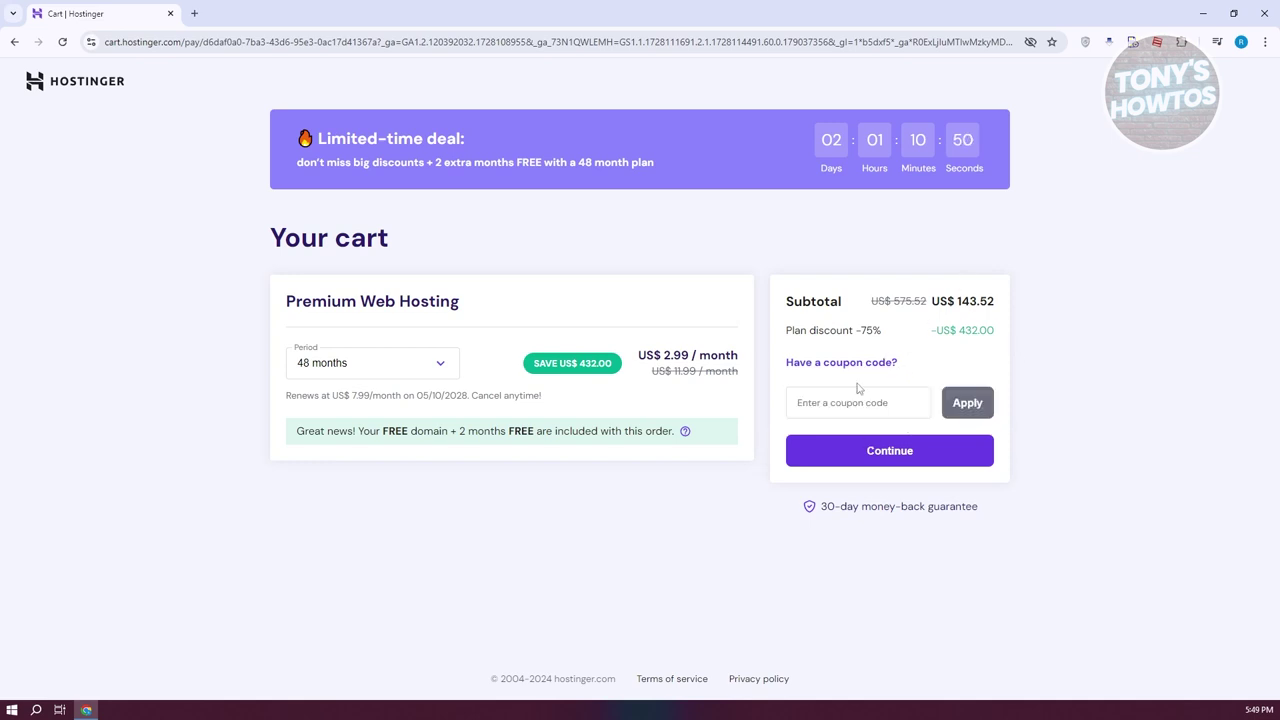
left_click(860, 402)
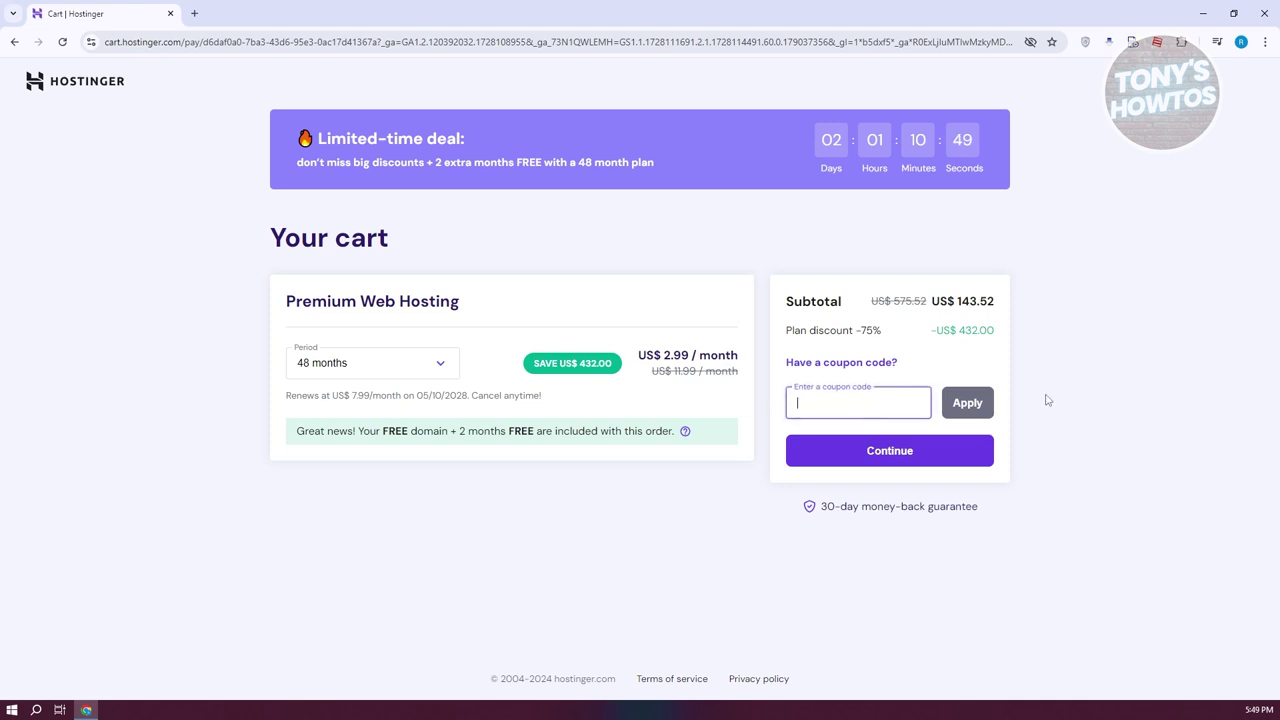
type("GRABHOSTVPS")
left_click(985, 405)
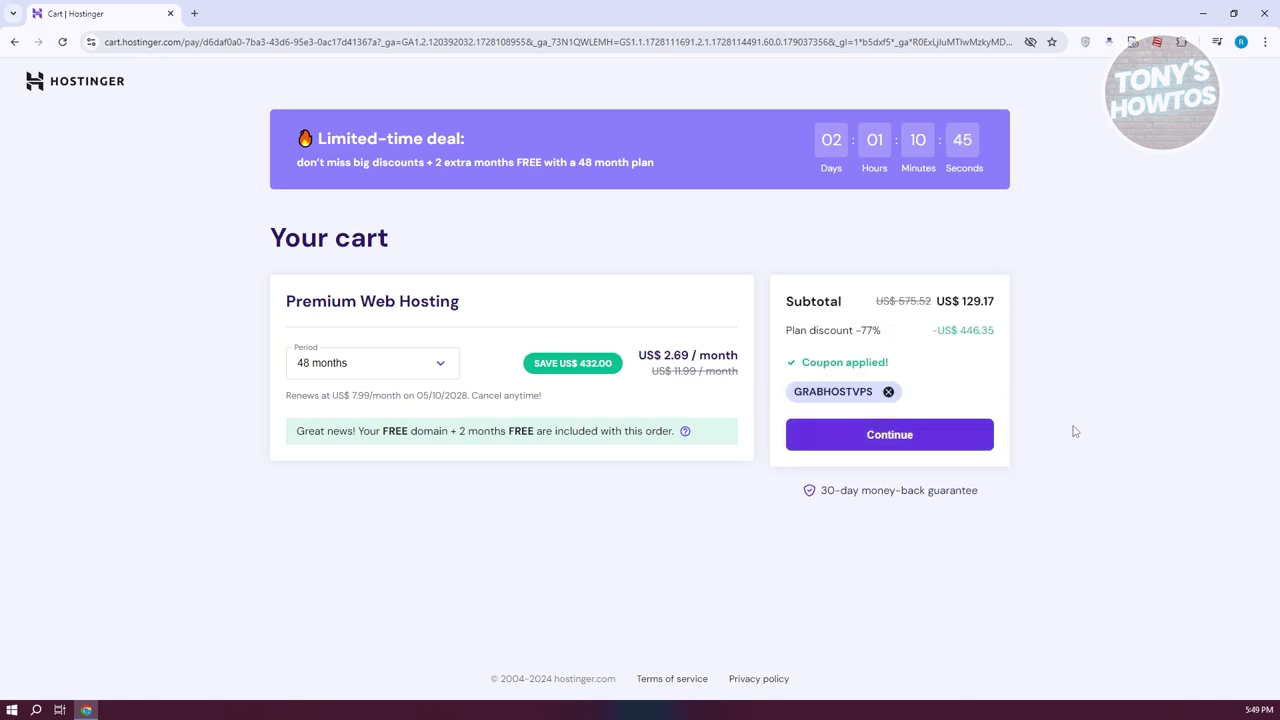
left_click(928, 444)
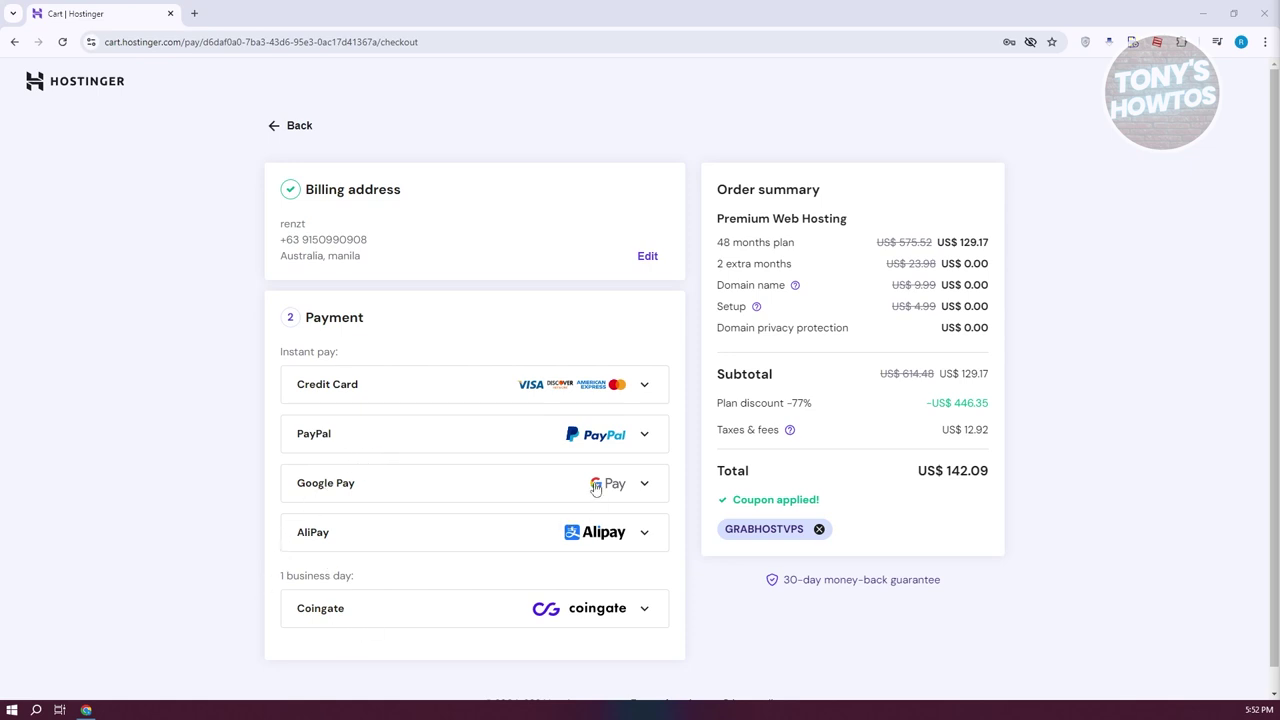
- Expand the Credit Card payment option and focus its card number and expiry fields
left_click(643, 400)
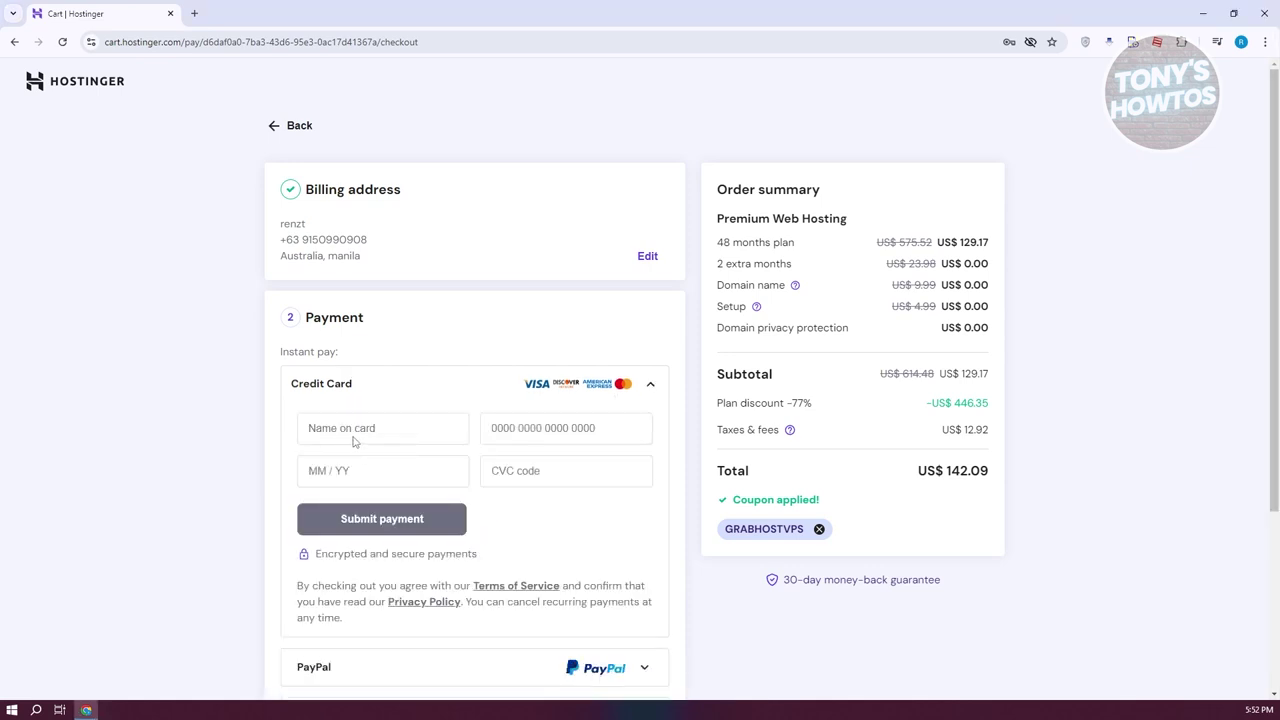
left_click(519, 432)
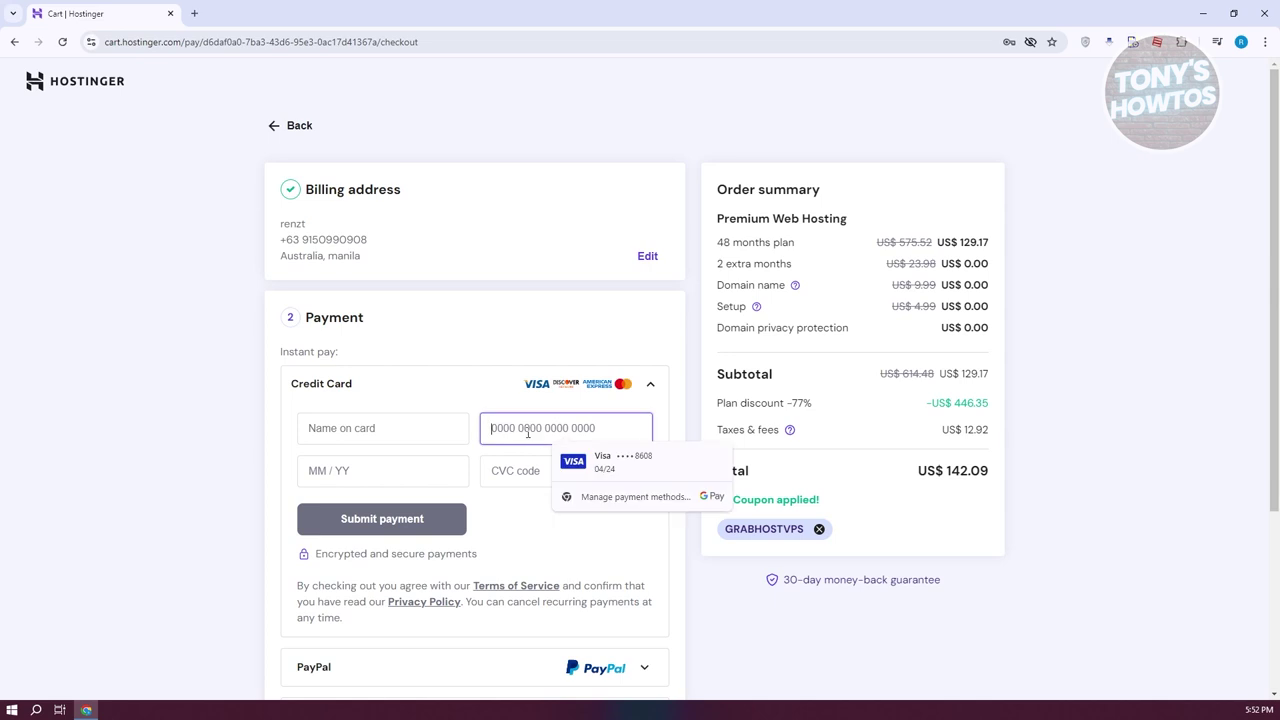
left_click(389, 473)
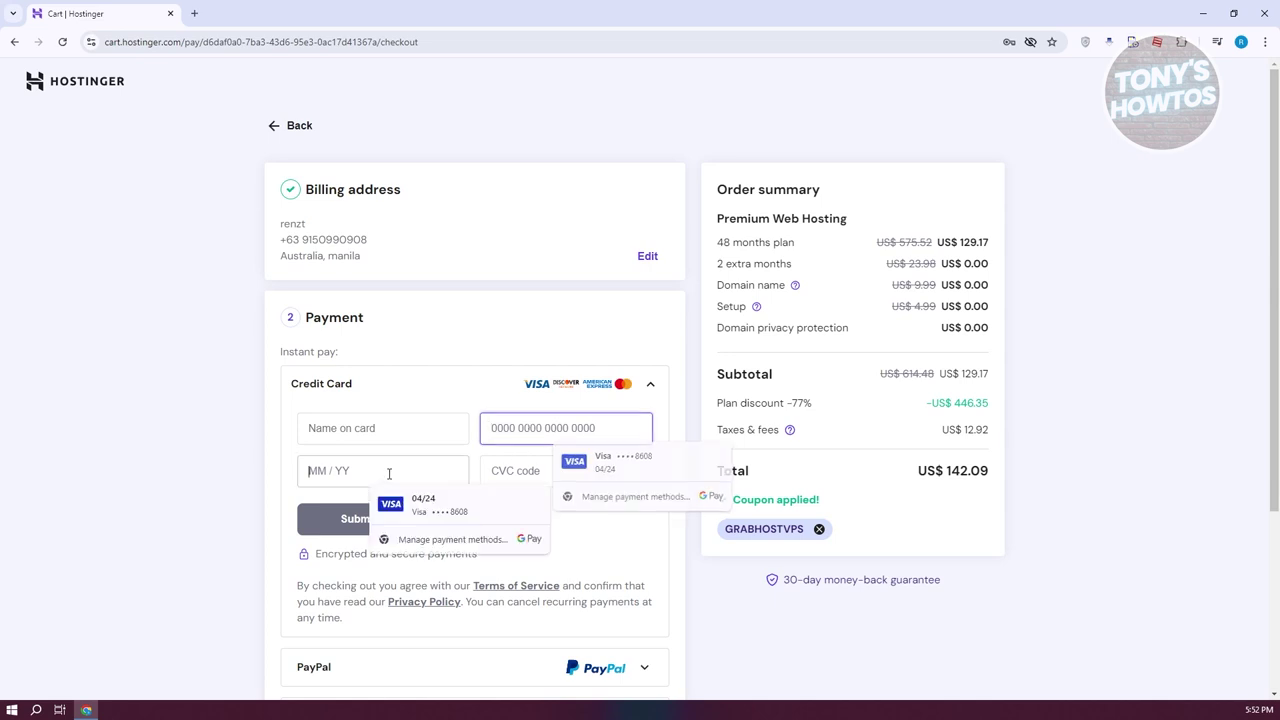
left_click(638, 538)
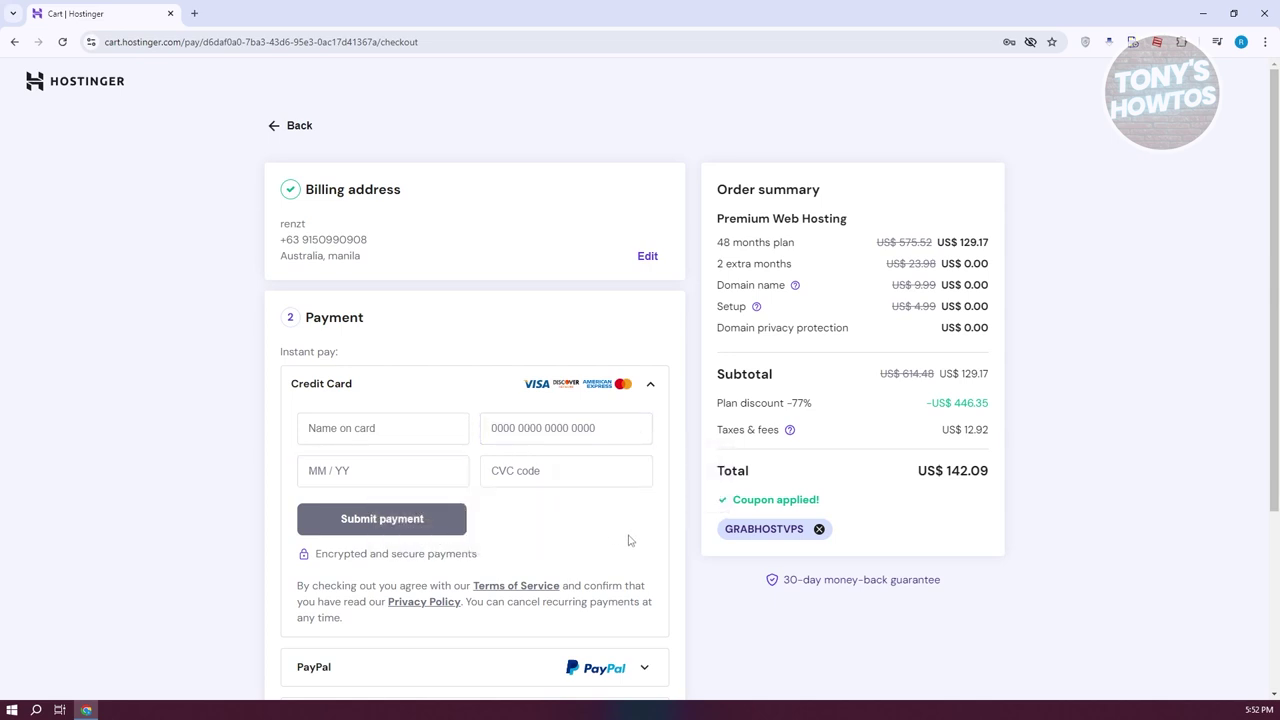